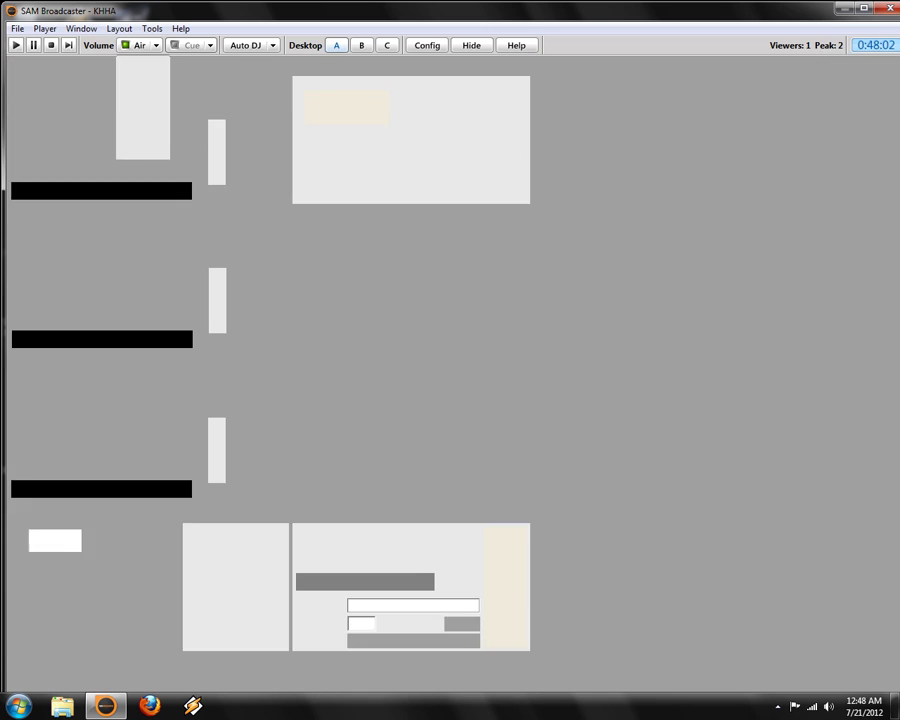
# - Cycle through Desktops B, C and A, ending on Desktop B with relays, encoders and scheduler
pyautogui.click(362, 45)
pyautogui.click(388, 45)
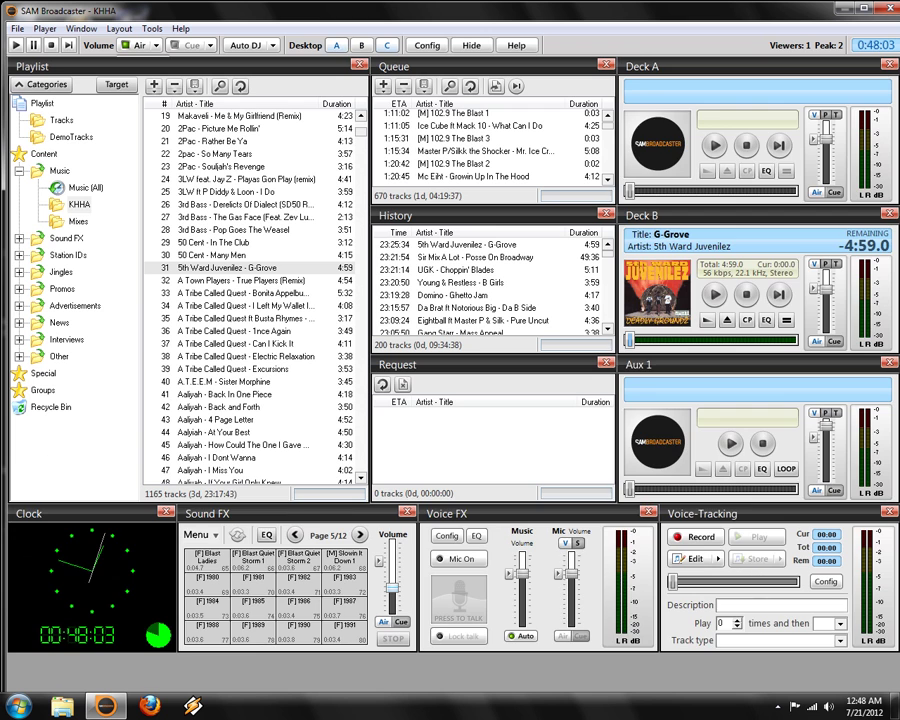
pyautogui.click(336, 45)
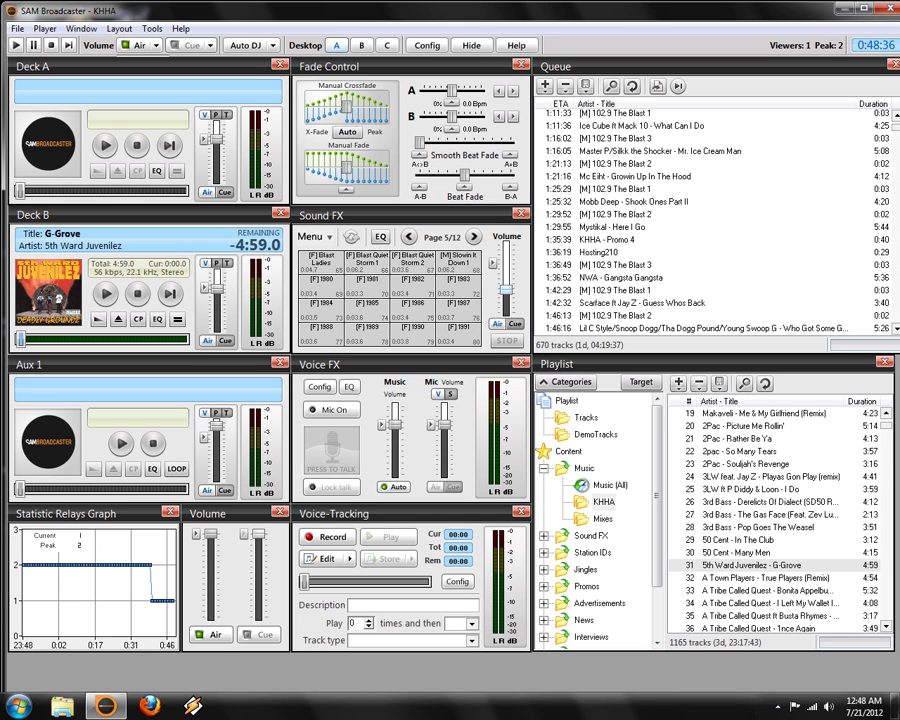
pyautogui.click(362, 45)
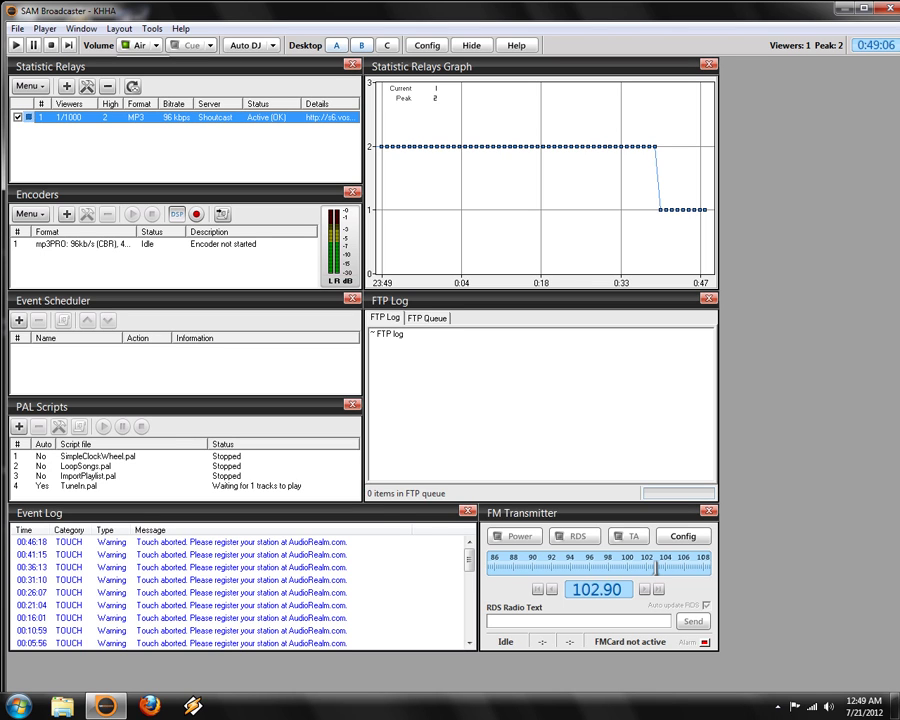
# - Switch back to Desktop A with Ctrl+1 to show the decks and fade control
pyautogui.hotkey('ctrl', '1')
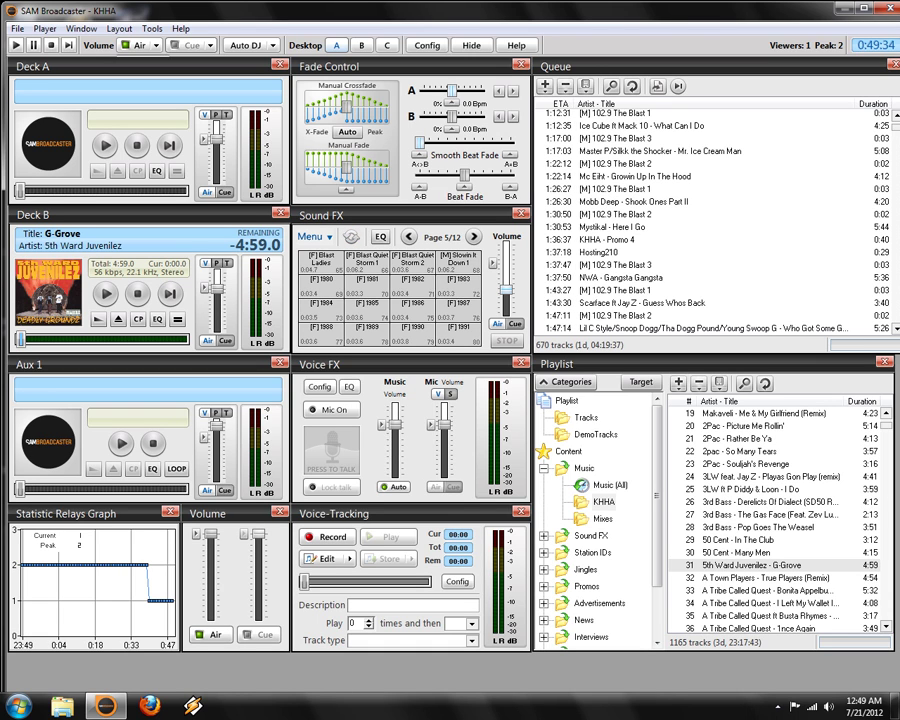
# - Load the IMAGING set, play the [F] Legal ID pad, then load the BEDS set onto the pads
pyautogui.click(310, 236)
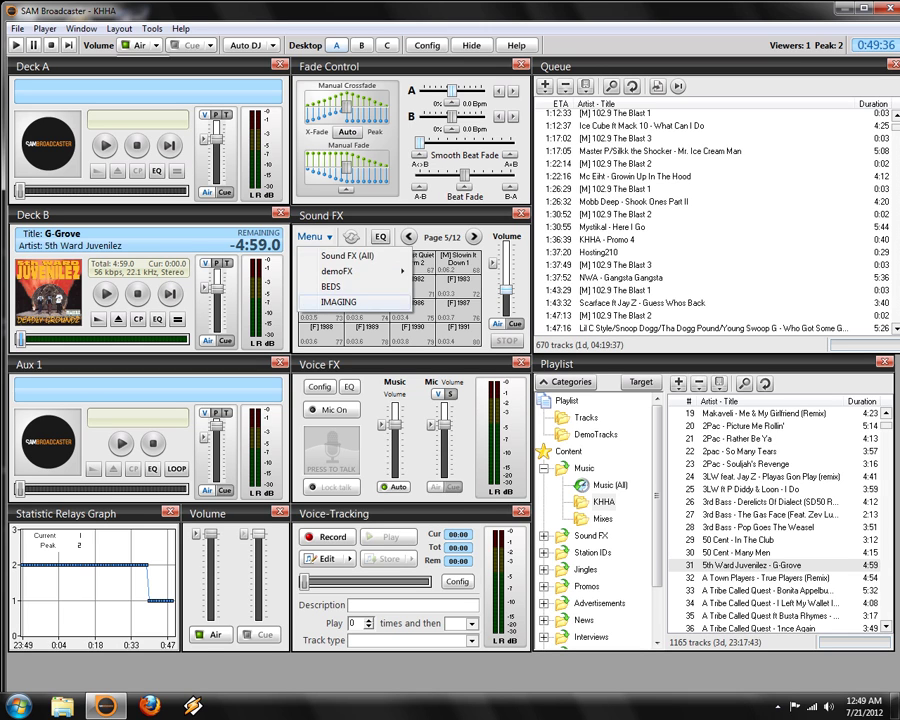
pyautogui.click(338, 301)
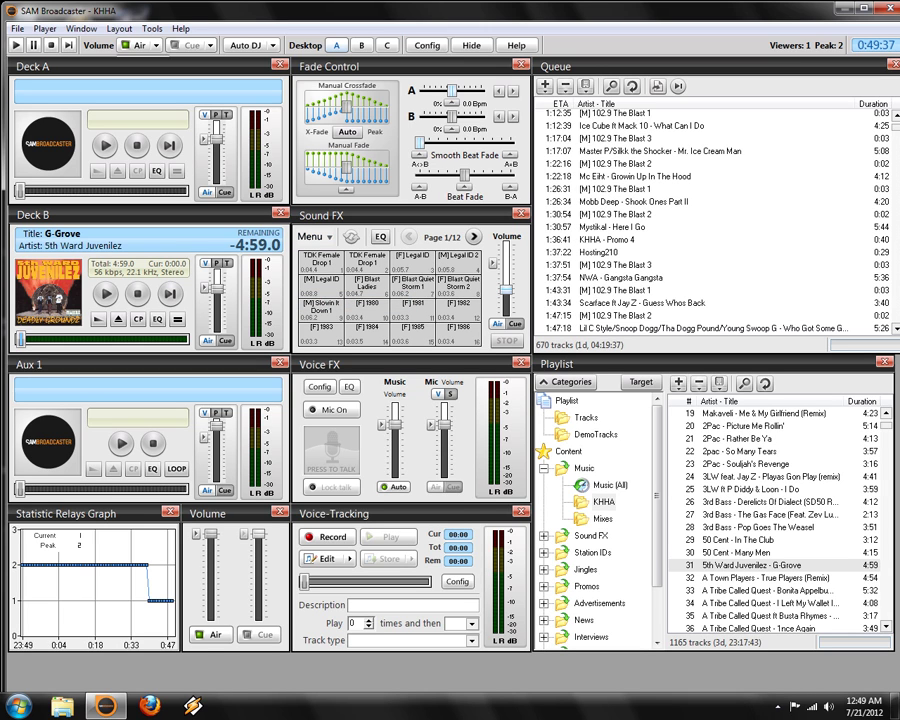
pyautogui.click(405, 262)
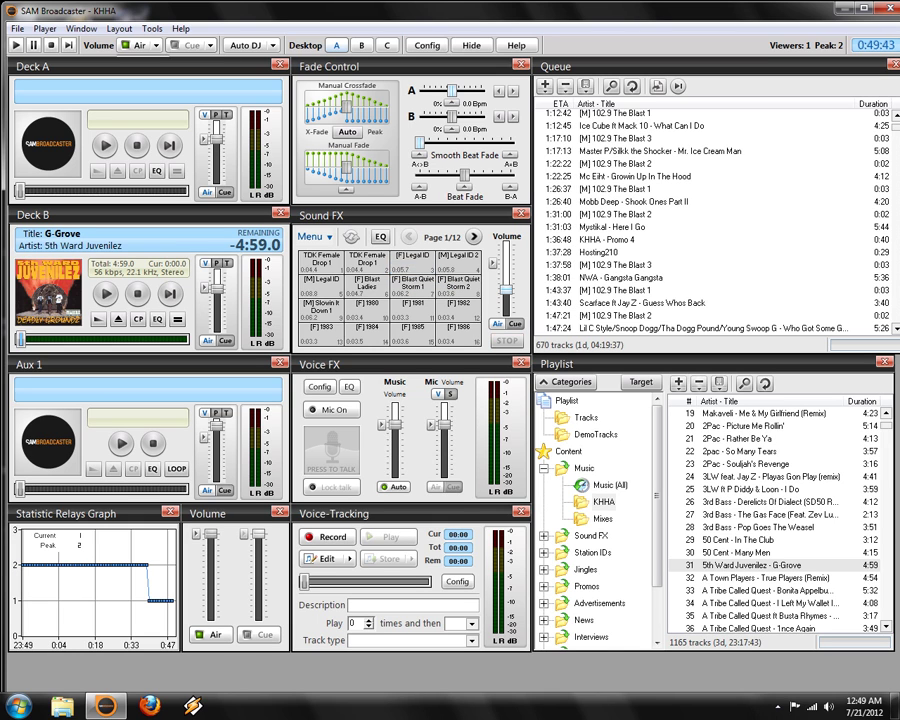
pyautogui.click(312, 236)
pyautogui.click(340, 286)
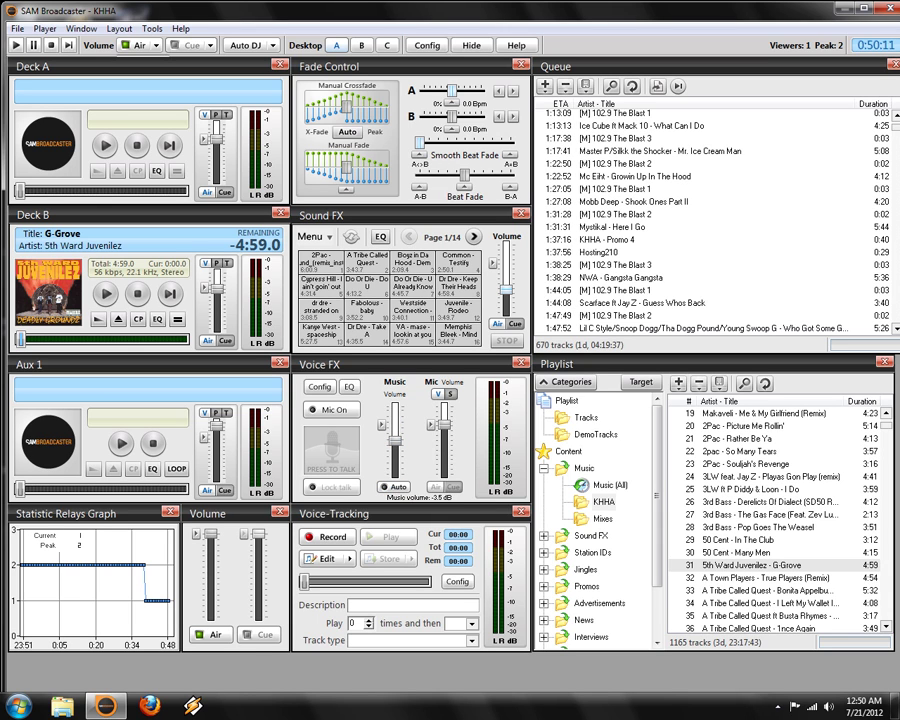
# - Lower the Voice FX Mic volume slider and enable Auto music fading during voice breaks
pyautogui.moveTo(444, 408); pyautogui.dragTo(444, 426)
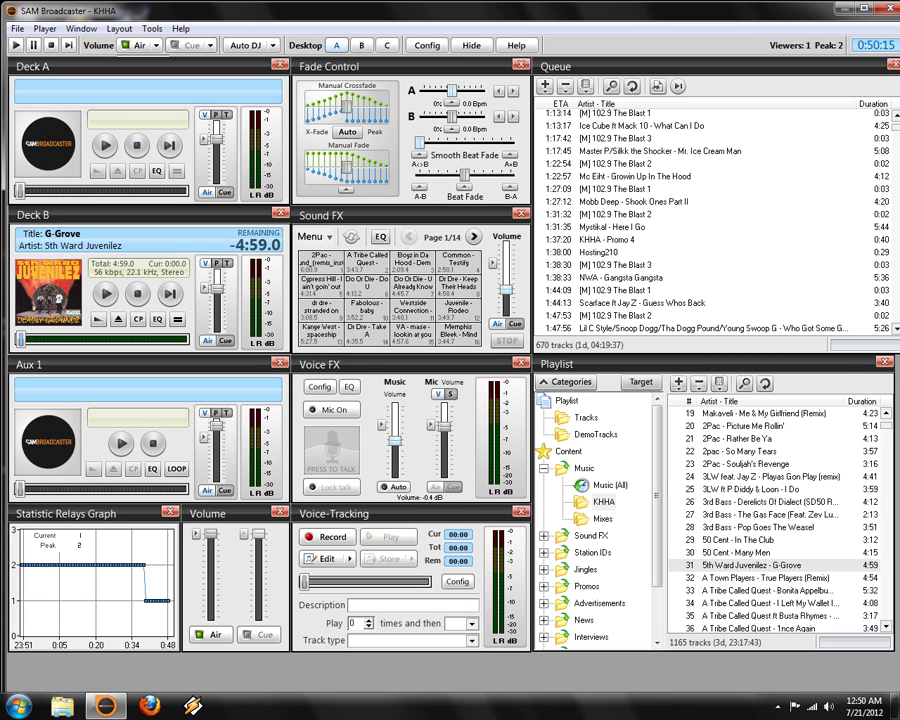
pyautogui.click(393, 486)
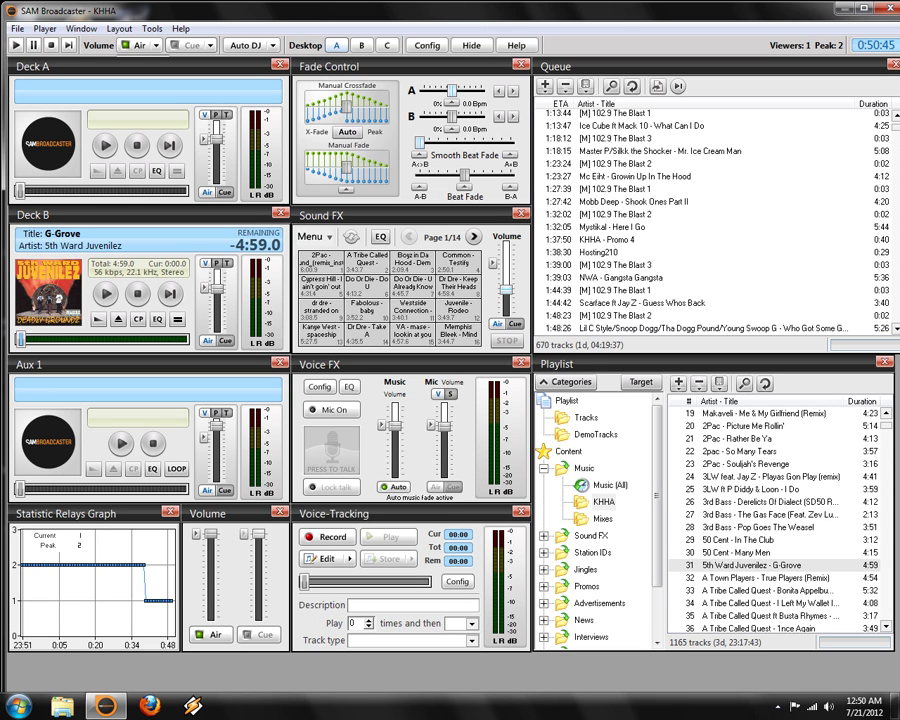
pyautogui.click(640, 126)
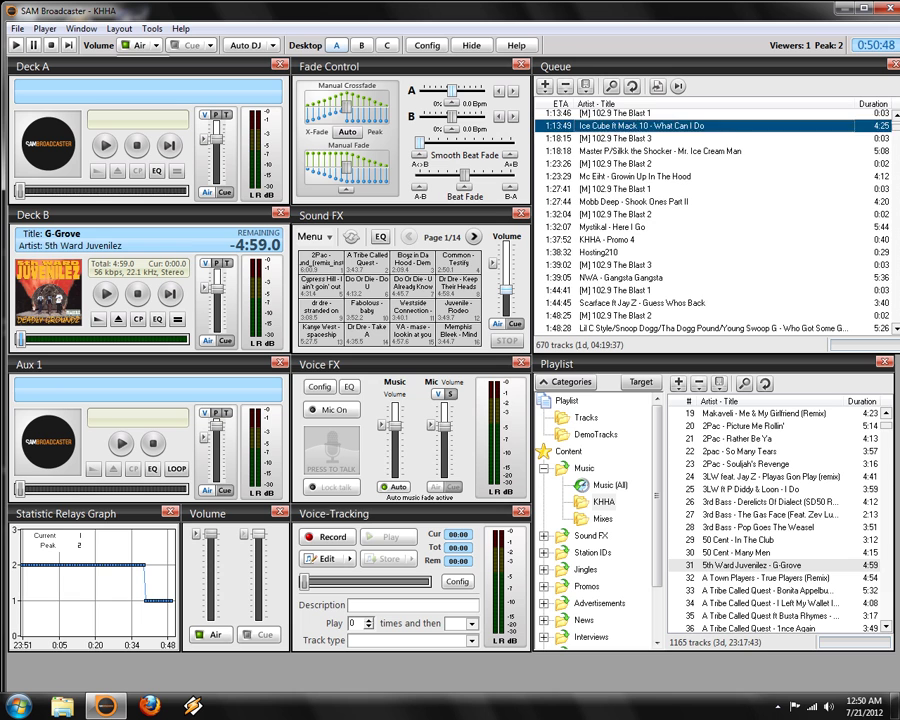
pyautogui.click(546, 86)
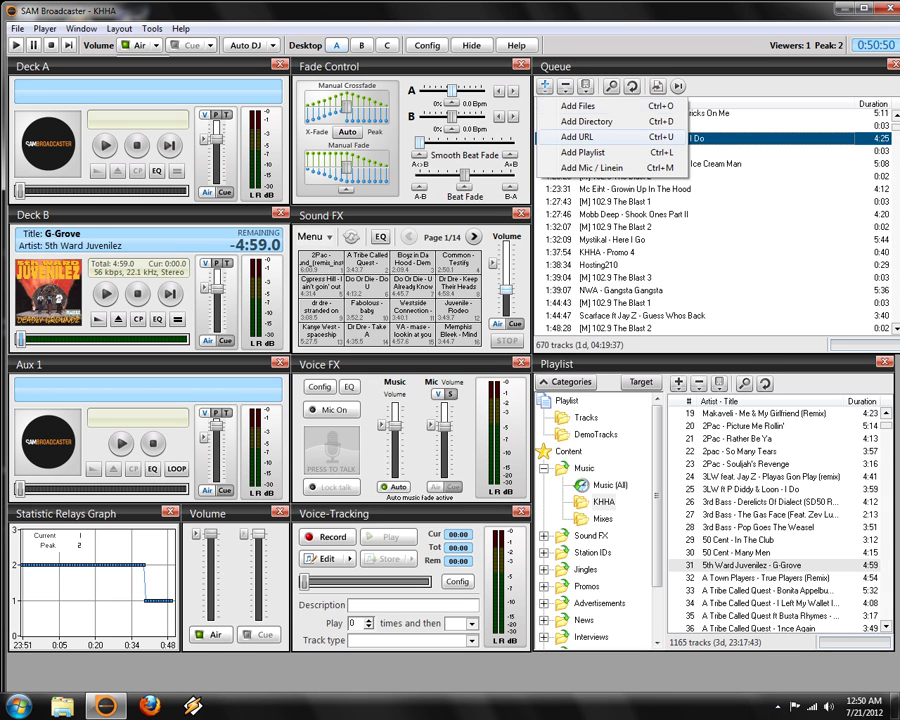
pyautogui.click(572, 108)
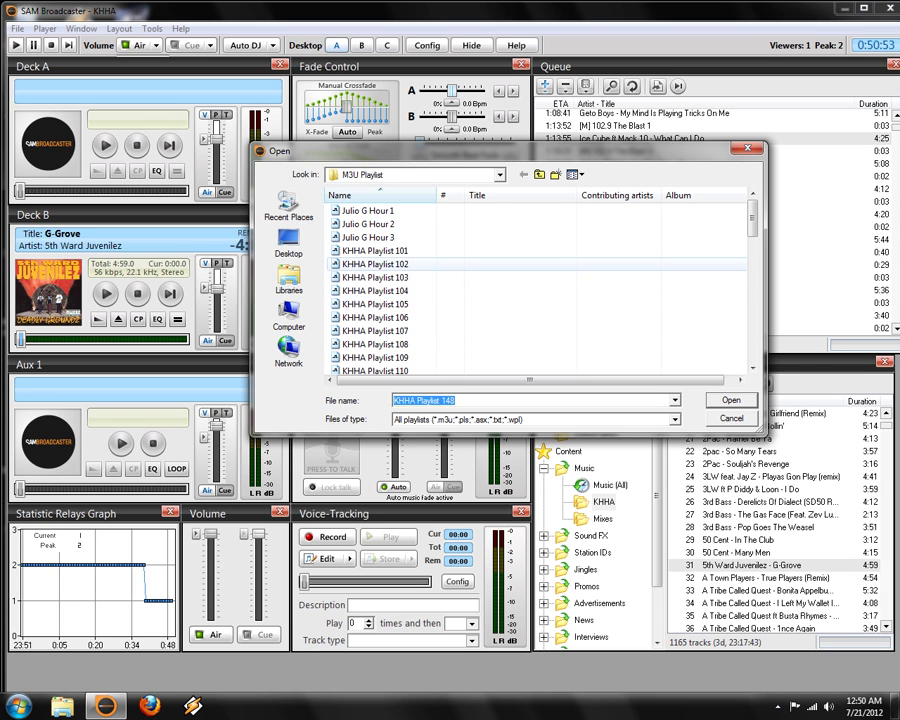
pyautogui.press('Return')
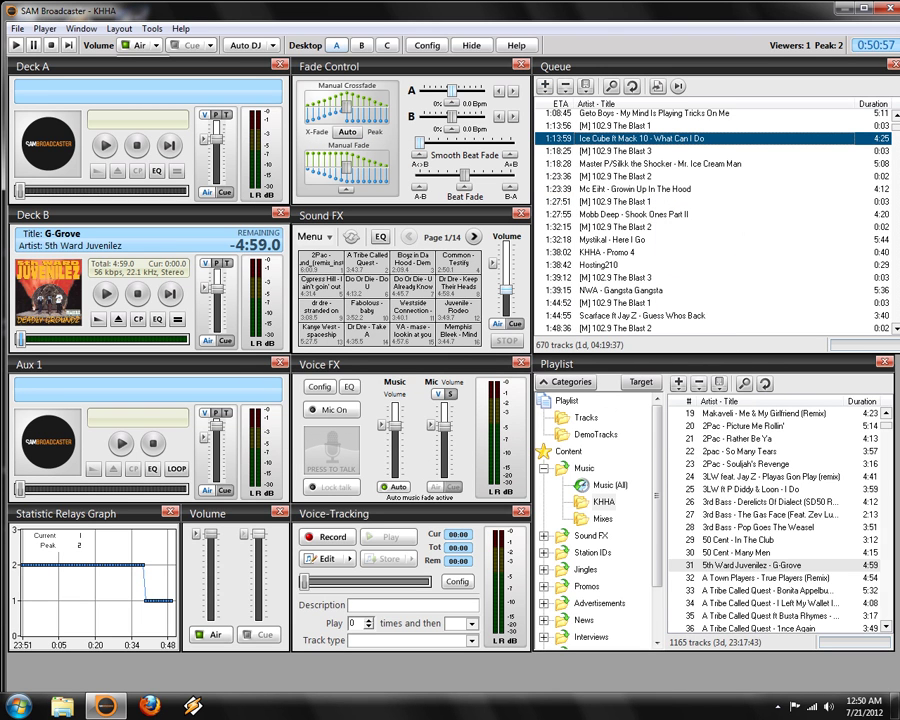
pyautogui.scroll(3, 716, 220)
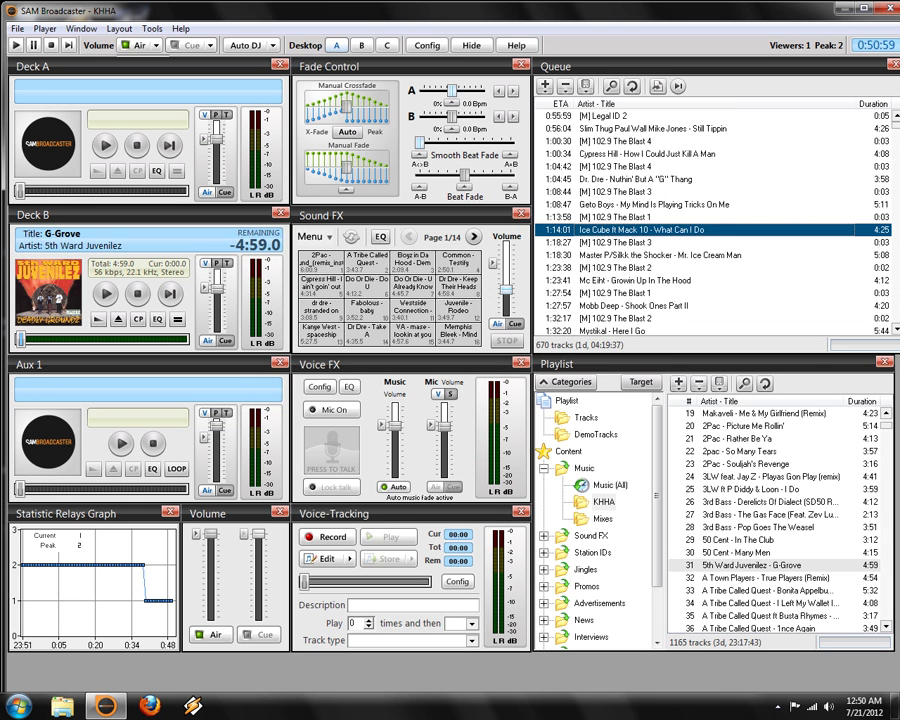
pyautogui.scroll(-15, 716, 220)
pyautogui.scroll(-20, 716, 220)
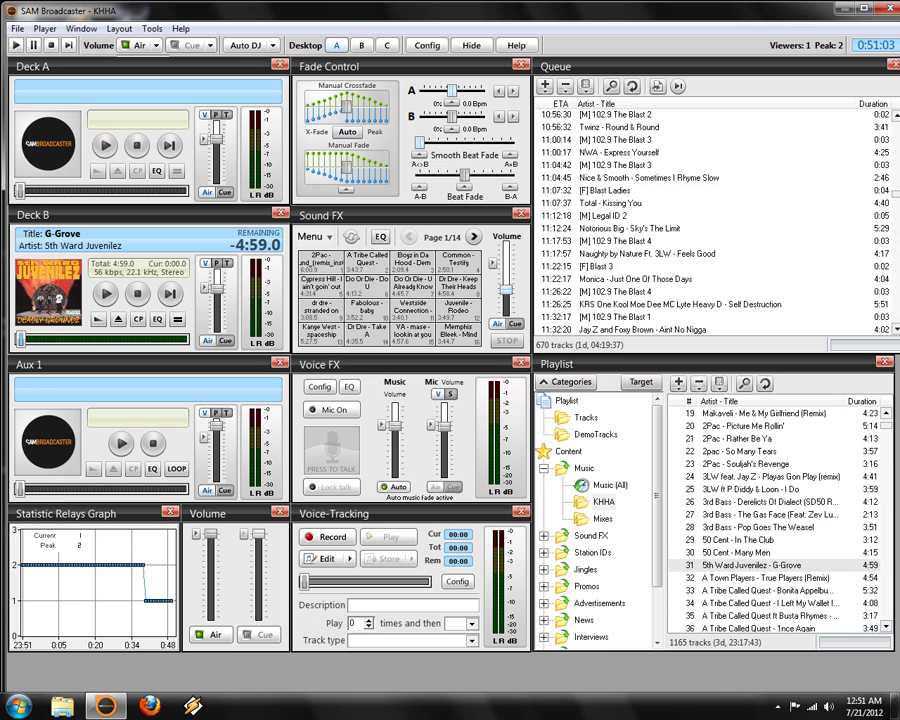
pyautogui.scroll(20, 716, 220)
pyautogui.click(620, 229)
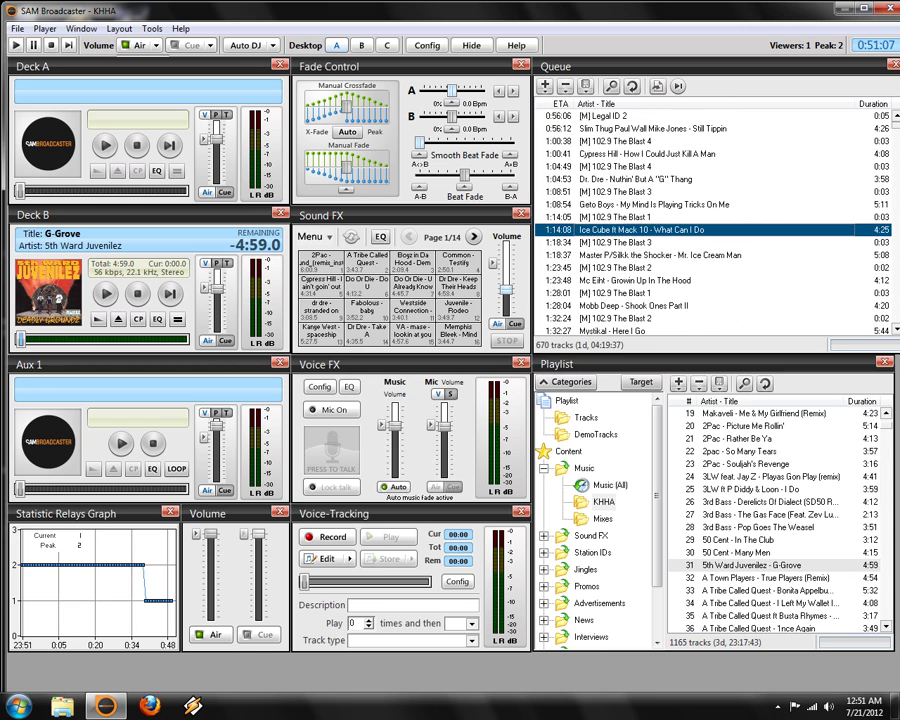
pyautogui.scroll(-20, 775, 520)
pyautogui.scroll(-20, 775, 520)
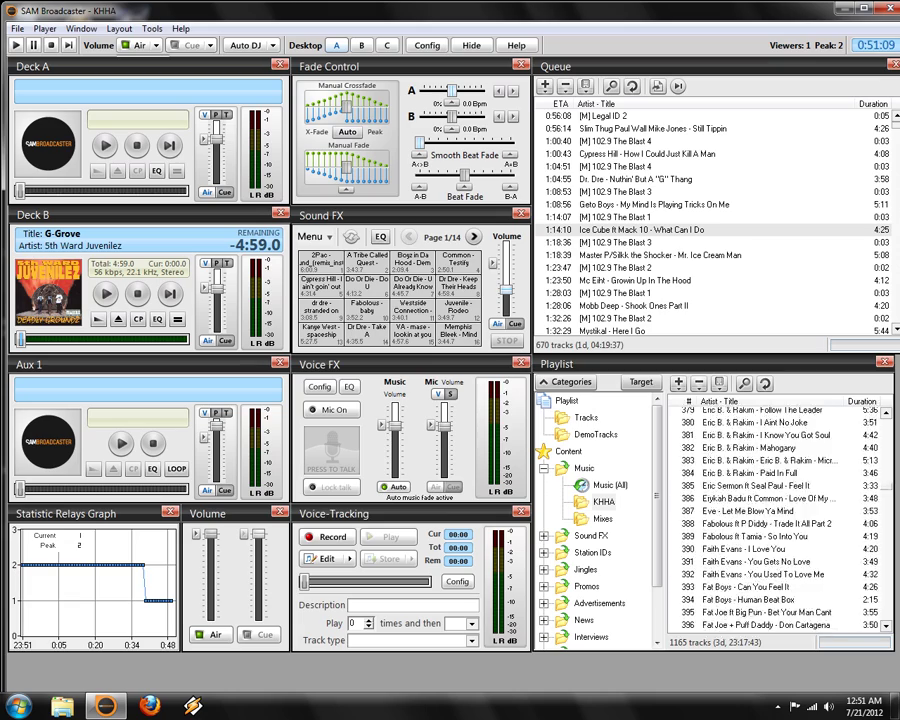
pyautogui.scroll(-20, 775, 520)
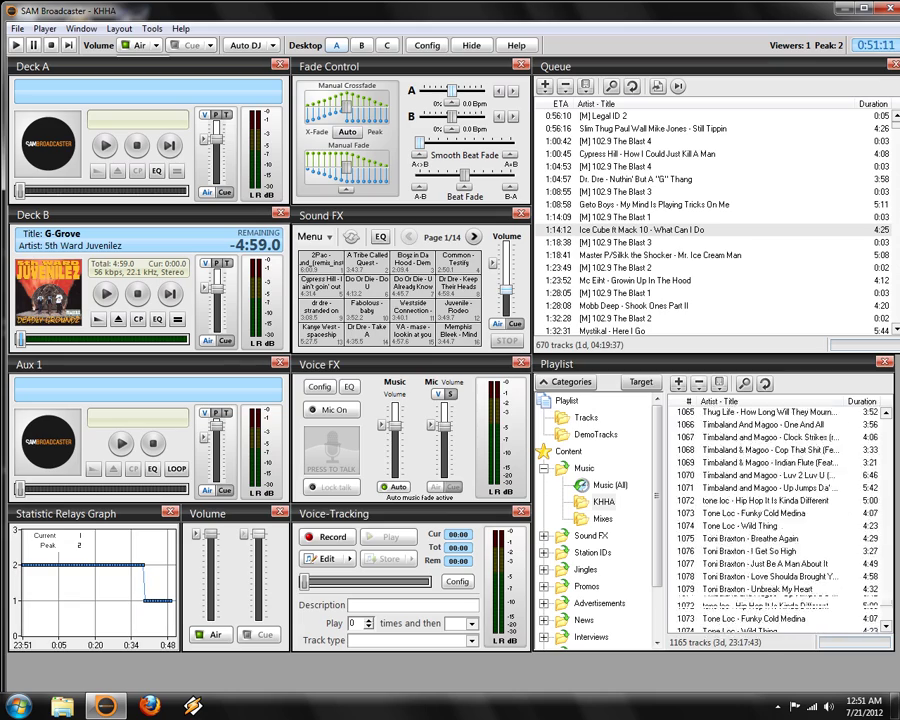
pyautogui.scroll(20, 775, 520)
pyautogui.scroll(20, 775, 520)
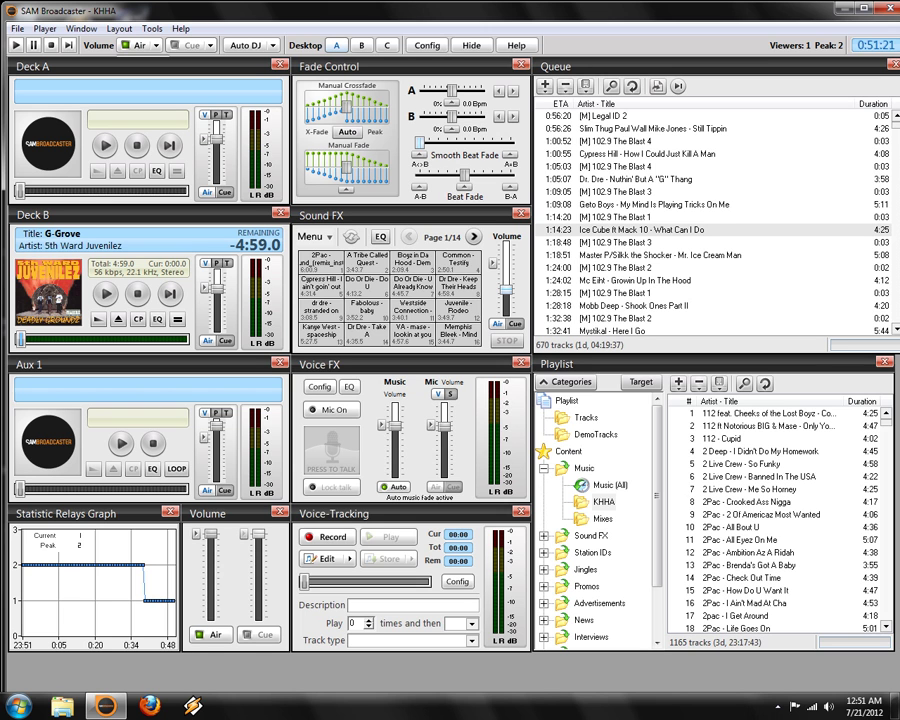
pyautogui.scroll(-20, 770, 520)
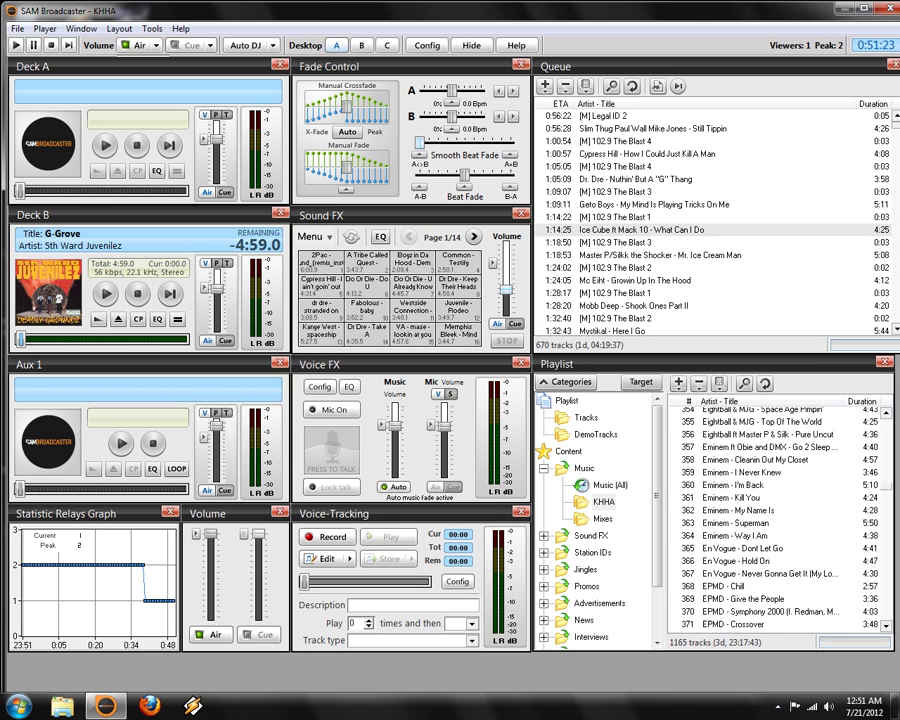
pyautogui.scroll(20, 770, 520)
# - Browse the Sound FX and Station IDs playlist categories, then switch to Desktop B
pyautogui.click(590, 536)
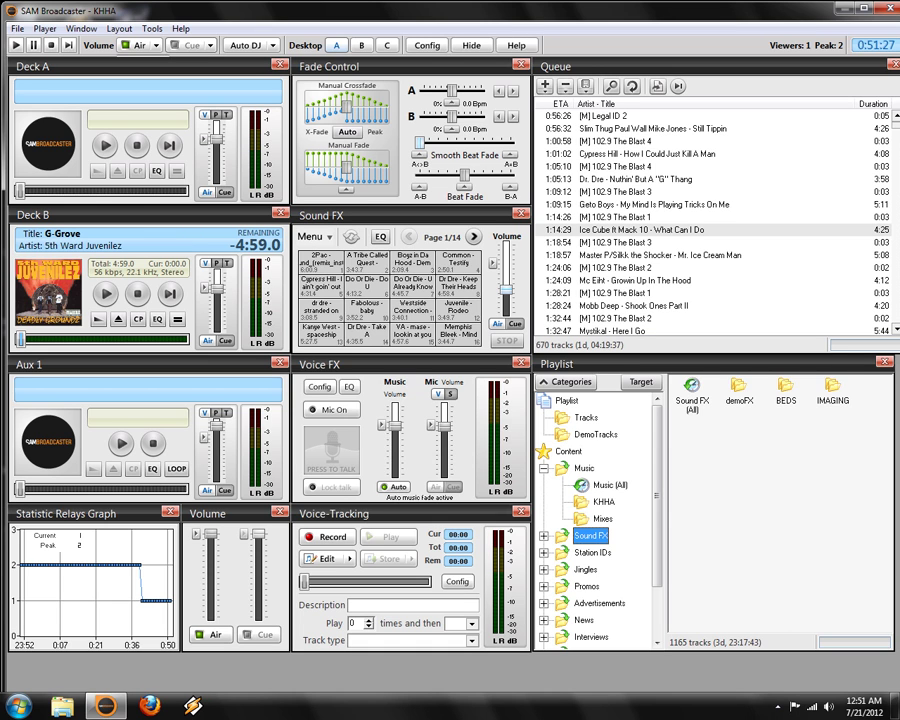
pyautogui.click(592, 552)
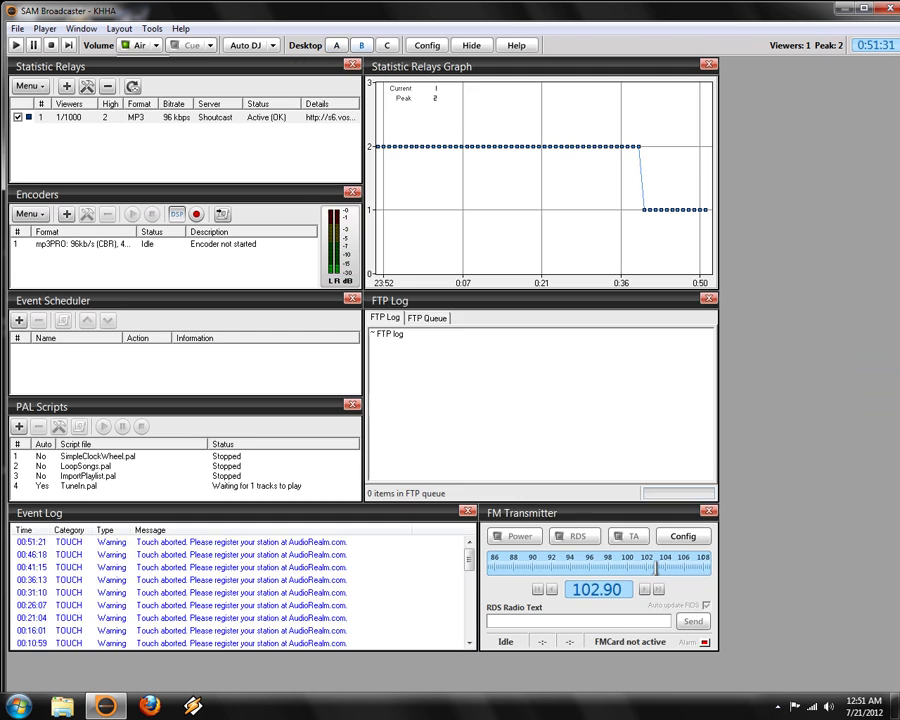
pyautogui.click(362, 45)
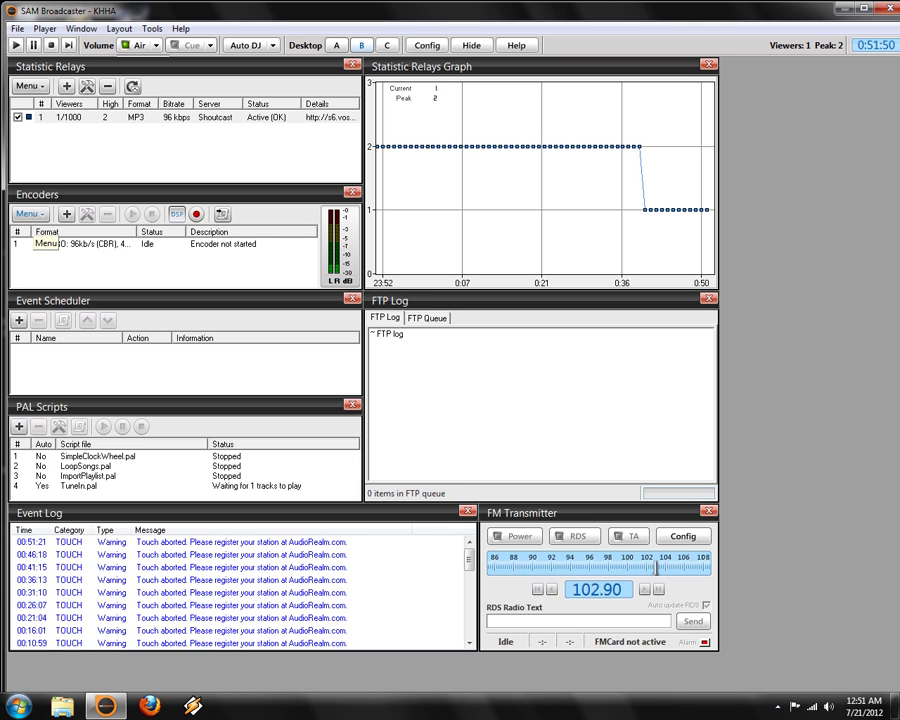
# - Select the mp3PRO encoder and the SimpleClockWheel.pal script, then switch to Desktop C
pyautogui.click(40, 243)
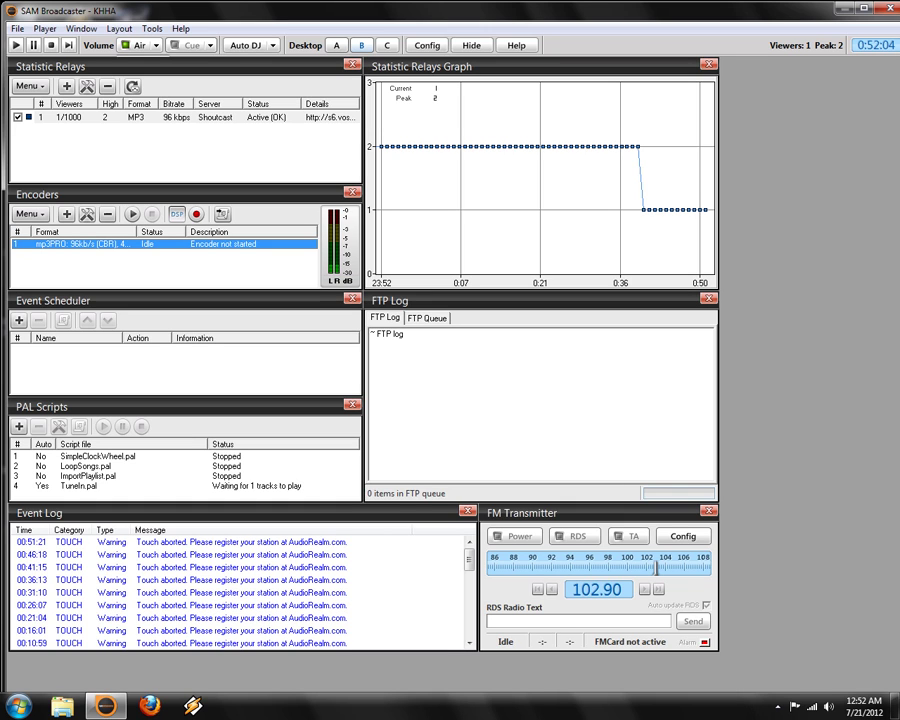
pyautogui.click(98, 456)
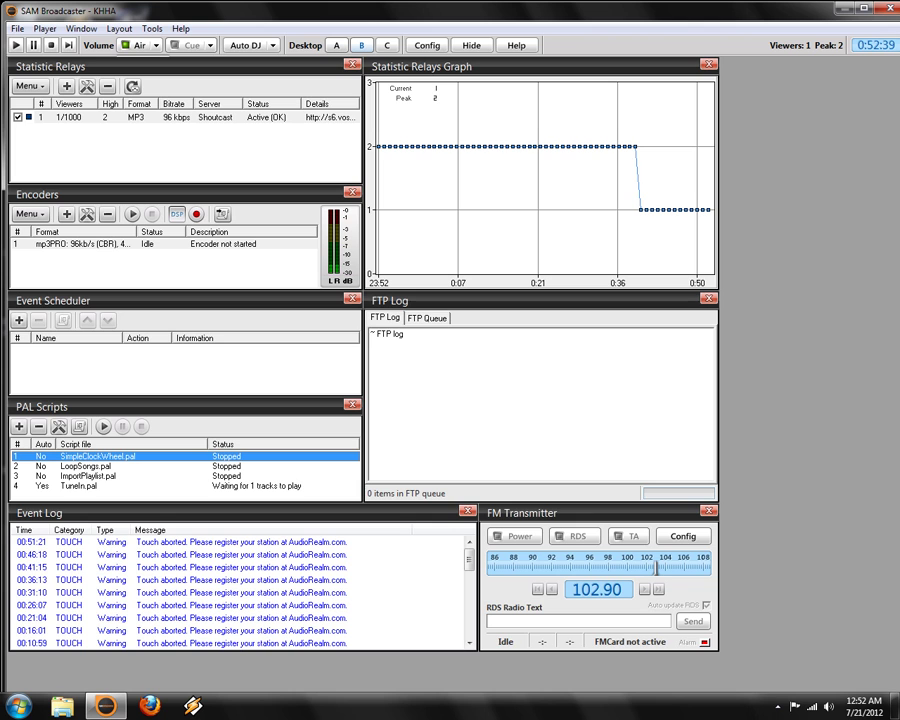
pyautogui.click(387, 45)
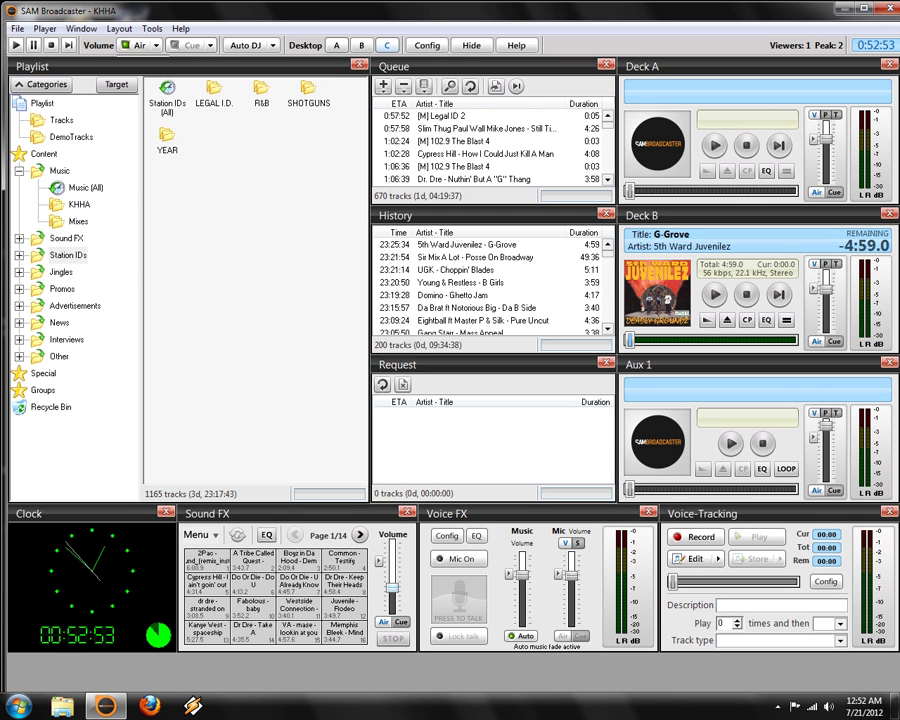
# - Return to Desktop A with Ctrl+1 to show the decks, Sound FX and queue
pyautogui.hotkey('ctrl', '1')
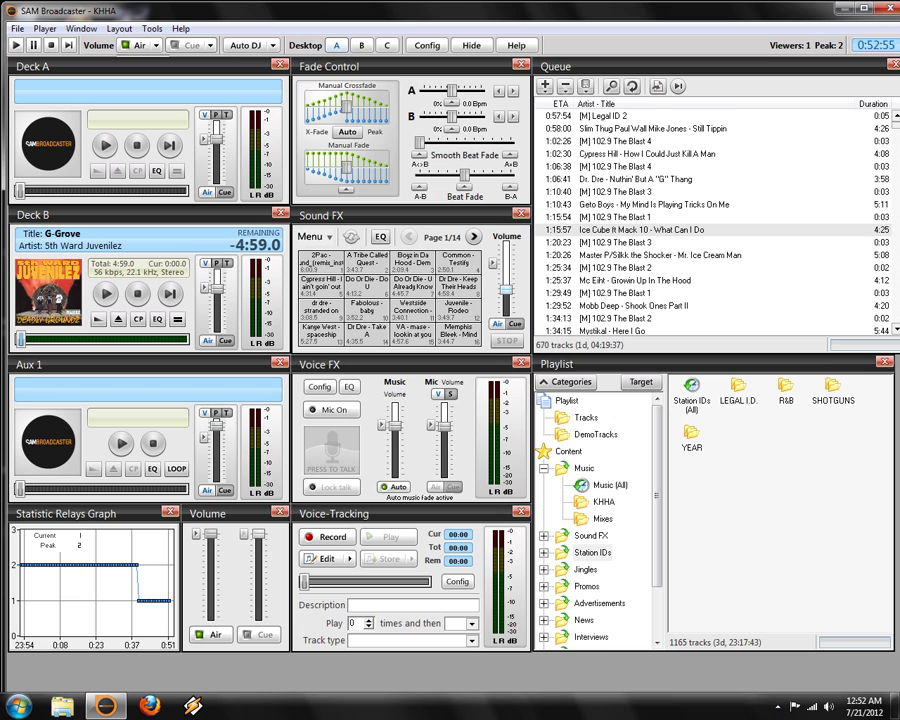